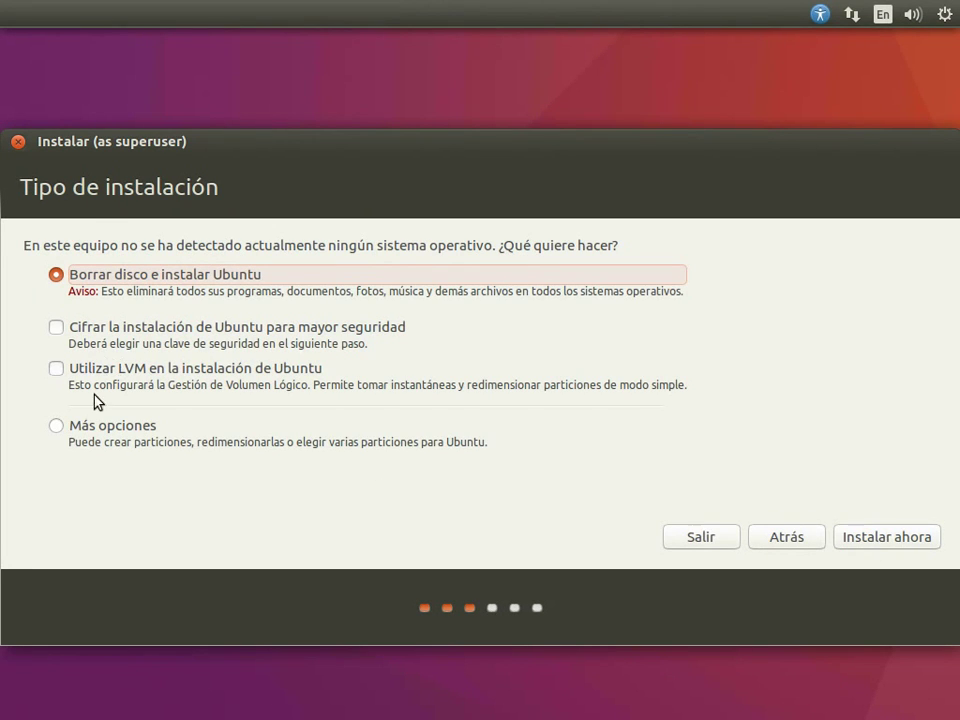
Choose manual partitioning (Más opciones) as the installation type and create a new partition table on /dev/sda
click(118, 437)
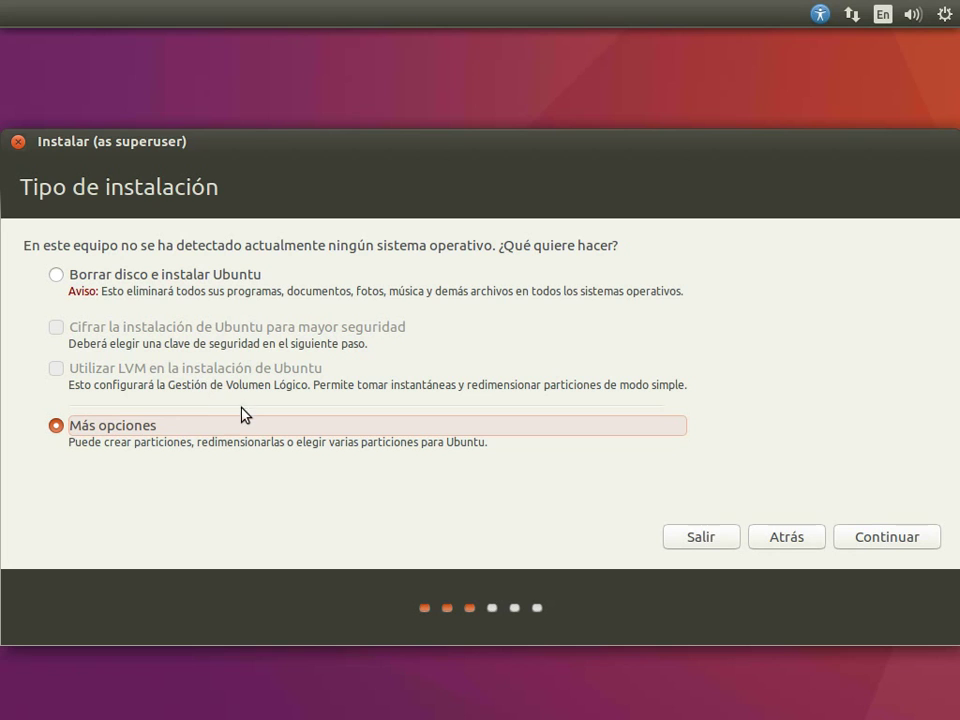
click(879, 538)
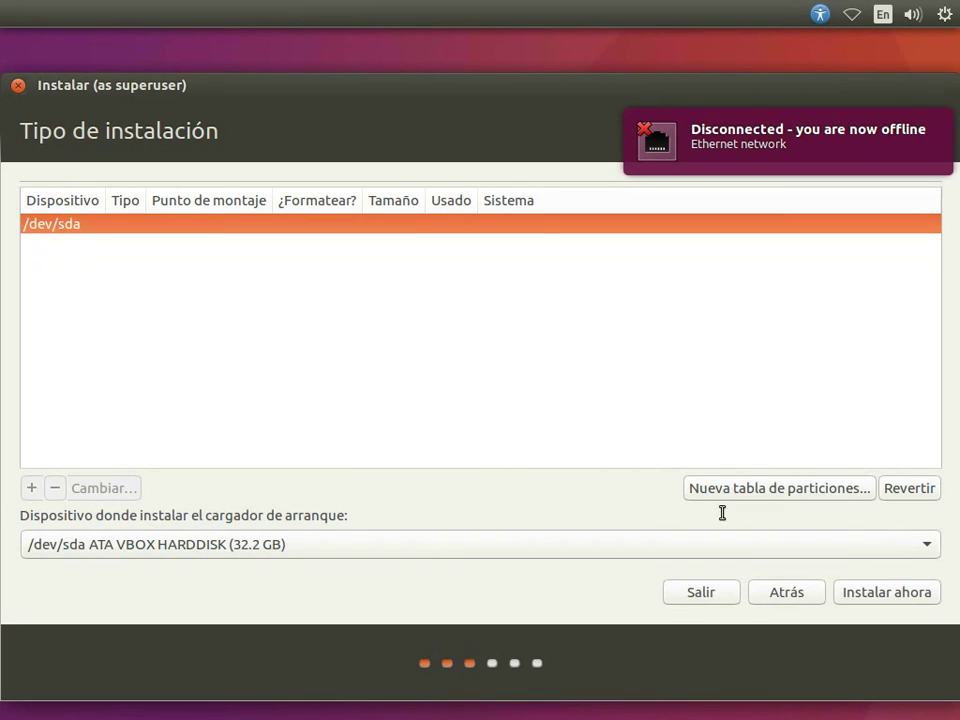
click(828, 487)
click(940, 463)
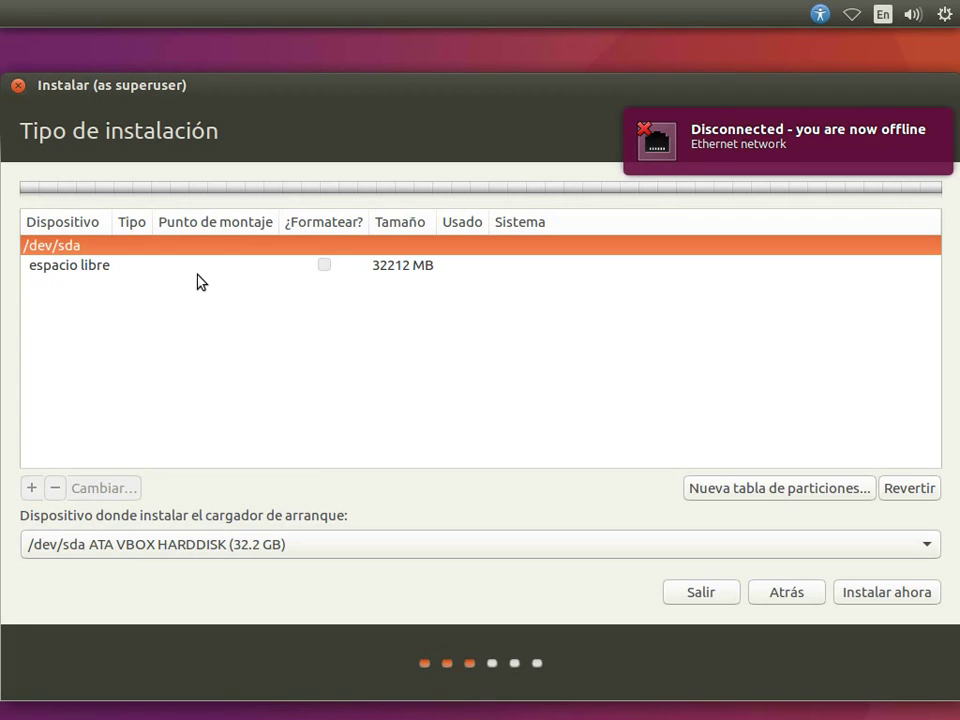
Create a 30000 MB primary ext4 partition at the beginning of the free space with mount point /
click(199, 266)
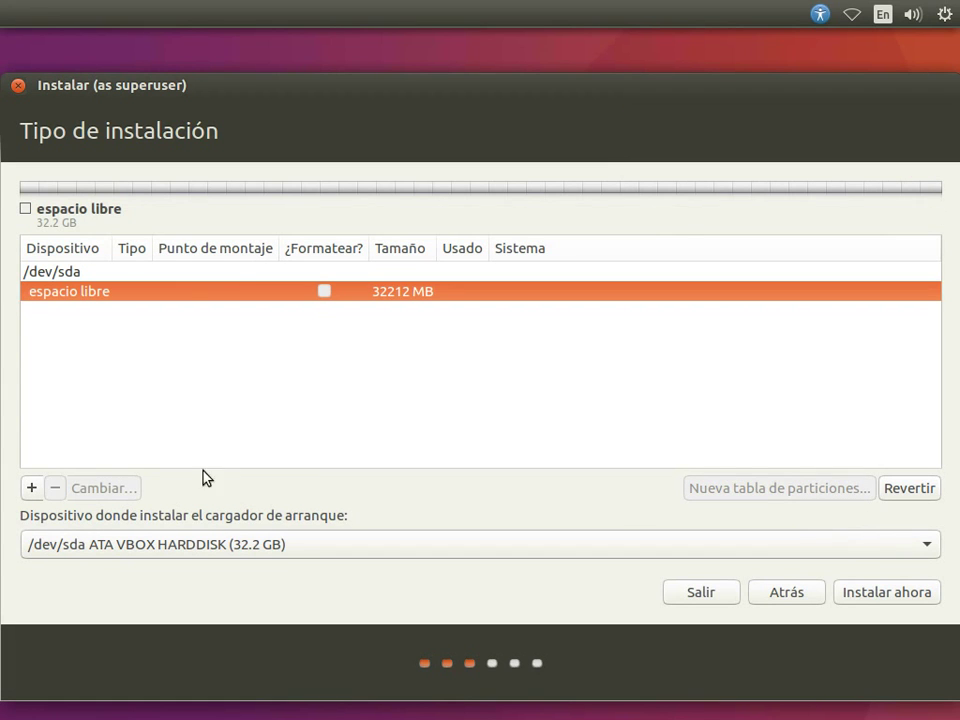
click(31, 487)
click(589, 396)
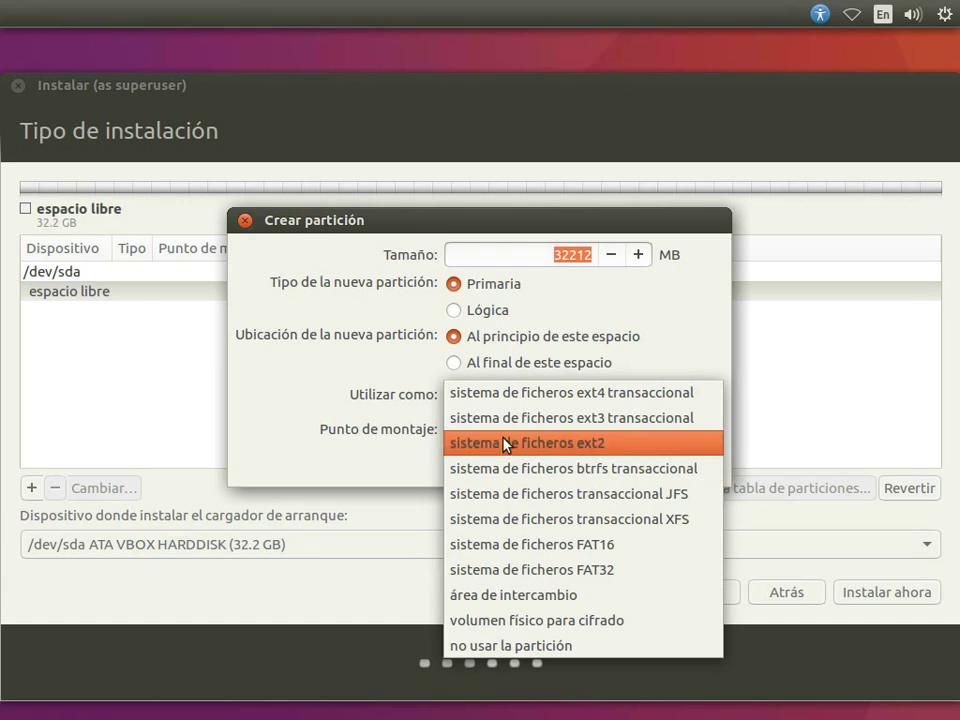
click(441, 394)
click(608, 430)
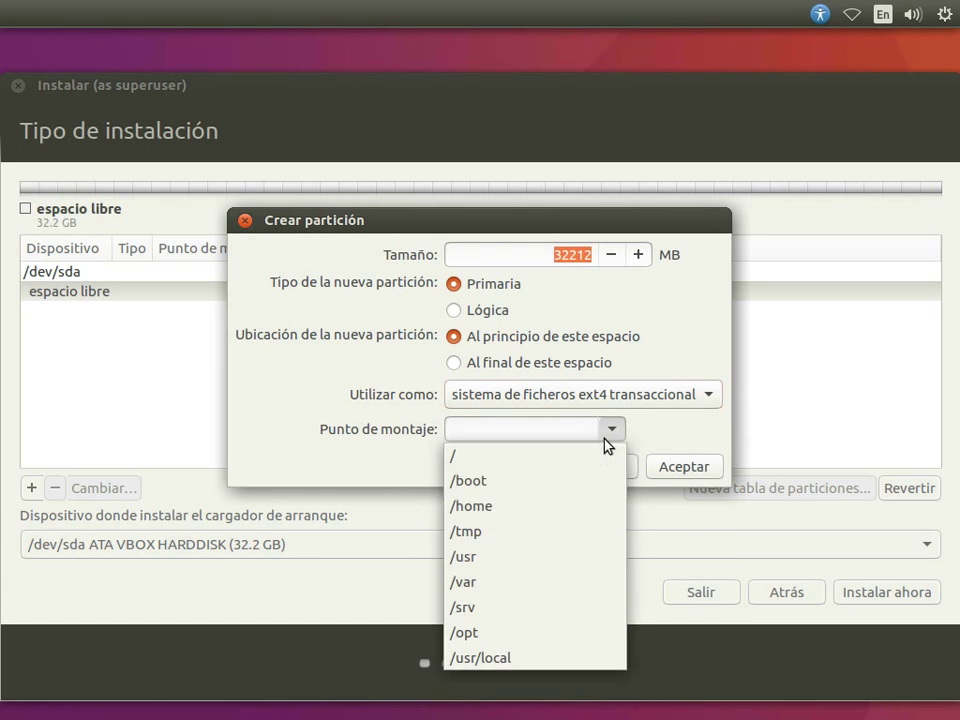
click(581, 459)
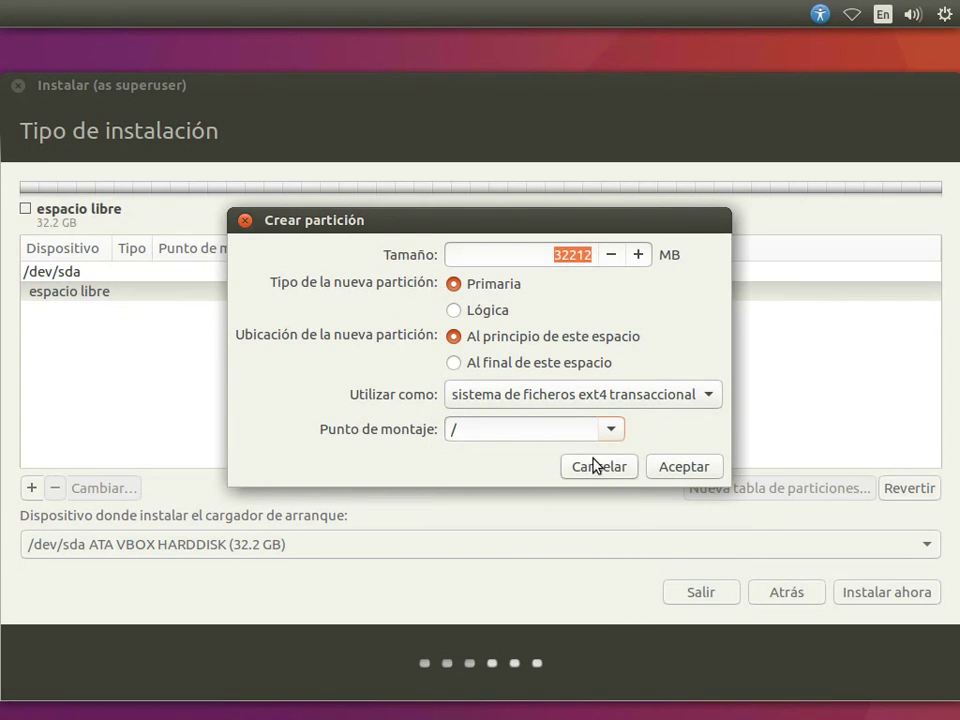
click(705, 469)
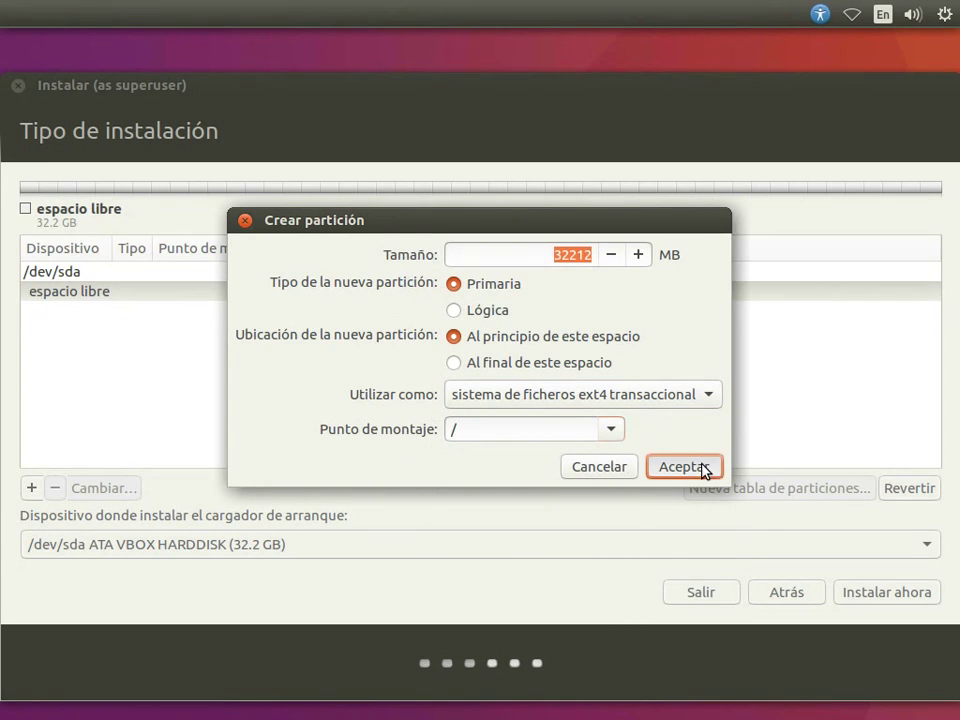
click(566, 255)
drag(562, 255, 757, 272)
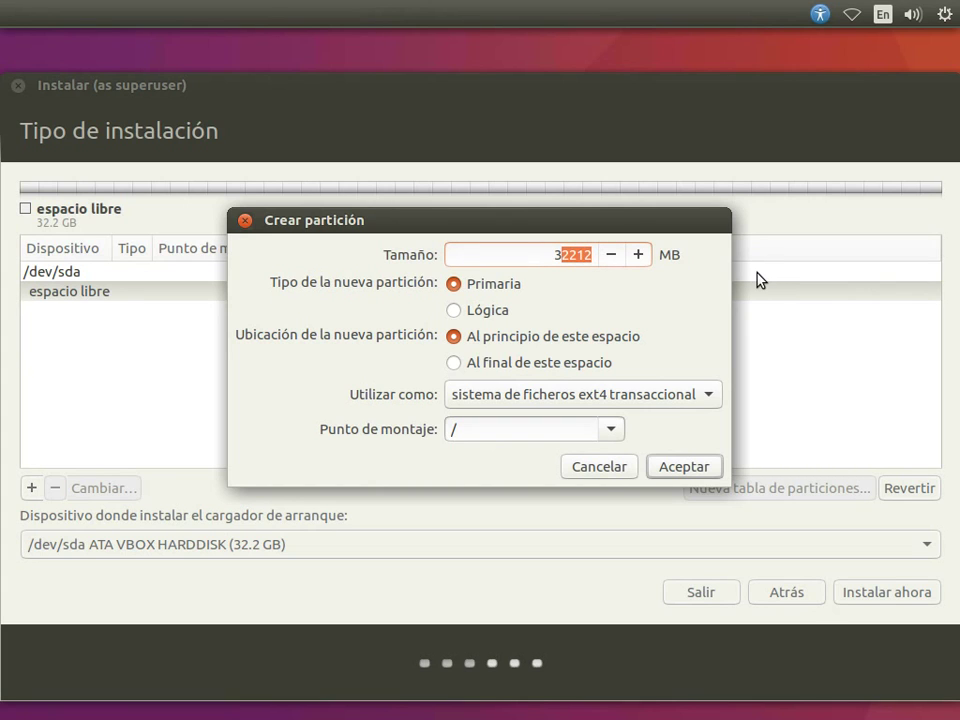
text(0000)
click(683, 466)
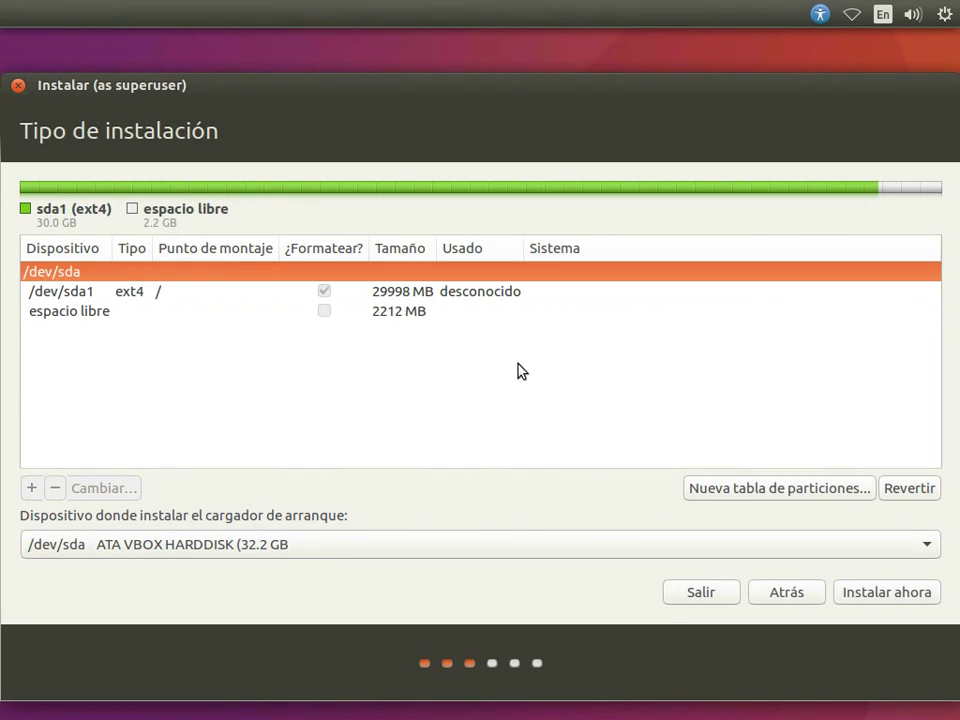
Use the remaining free space for a logical swap partition (área de intercambio) and start the installation, writing the changes to disk
click(424, 315)
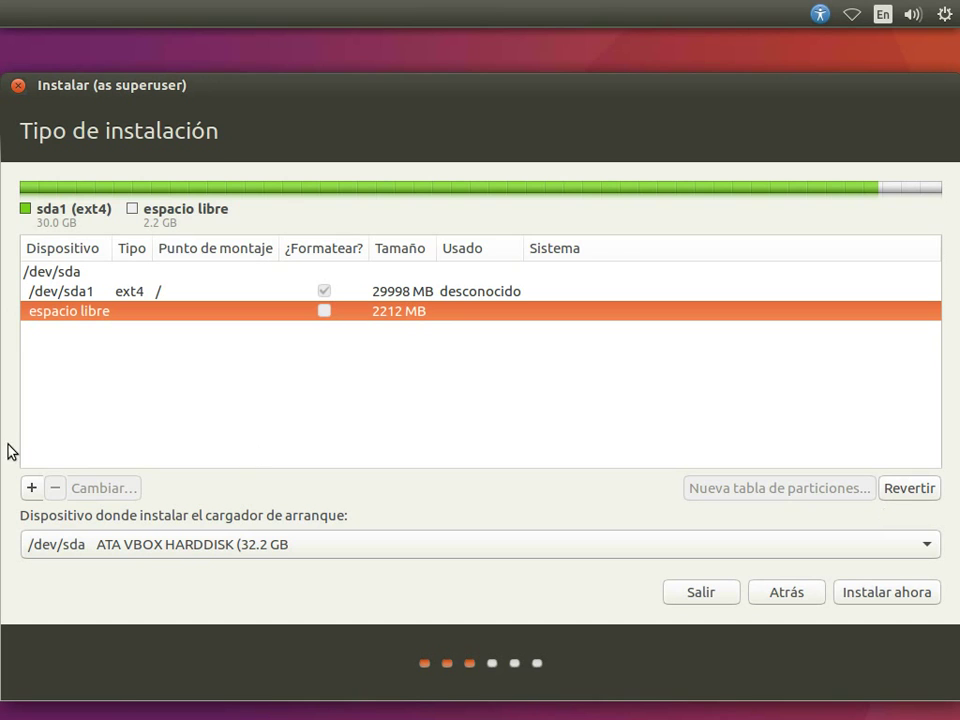
click(31, 488)
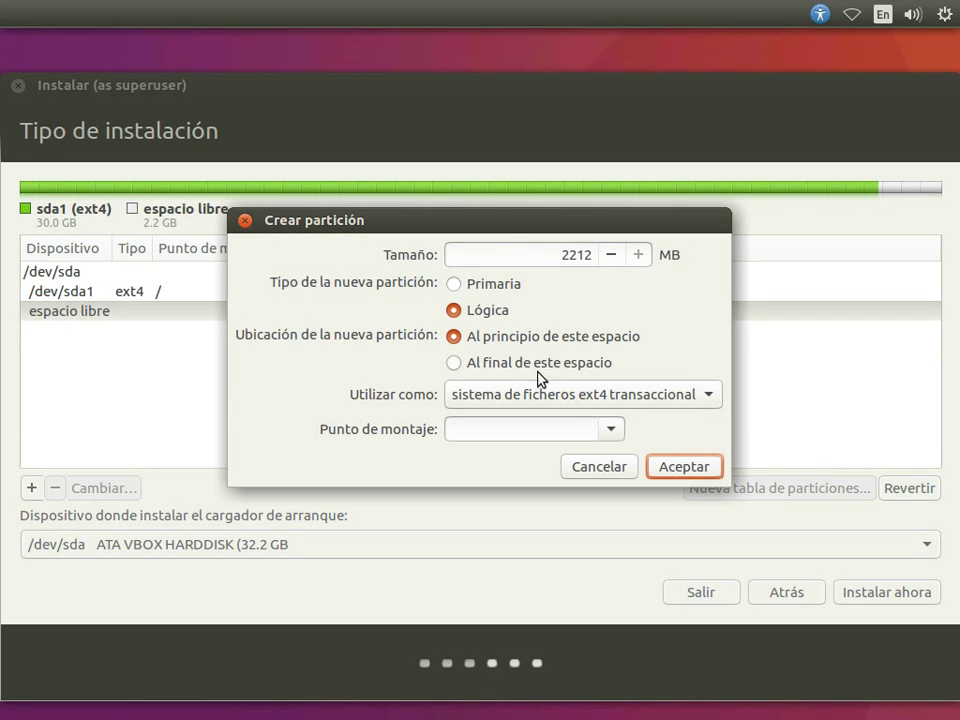
click(596, 398)
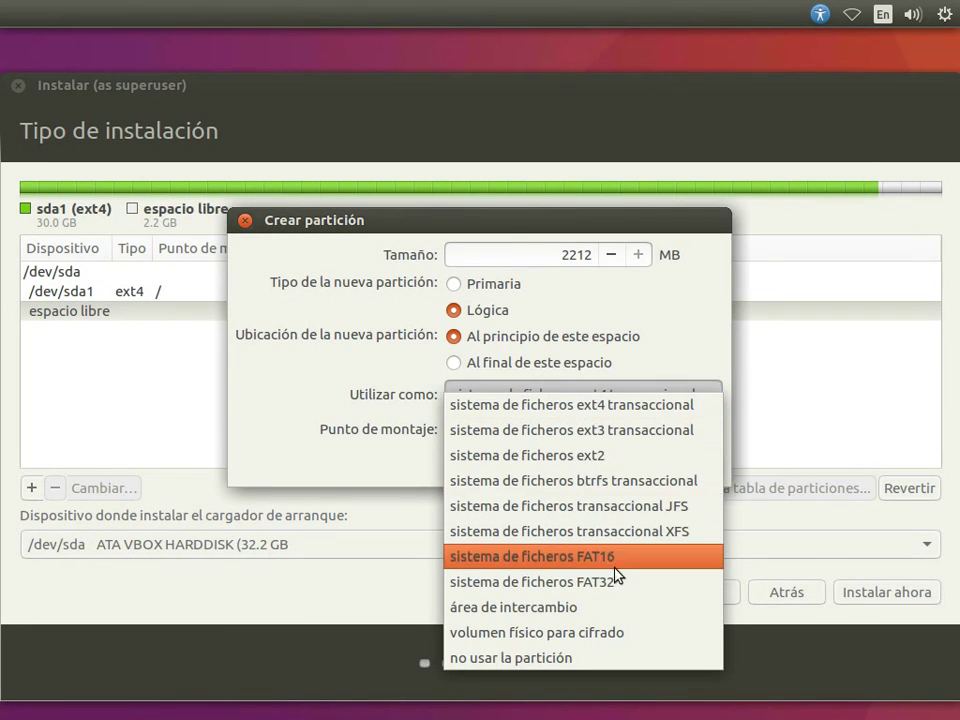
click(634, 612)
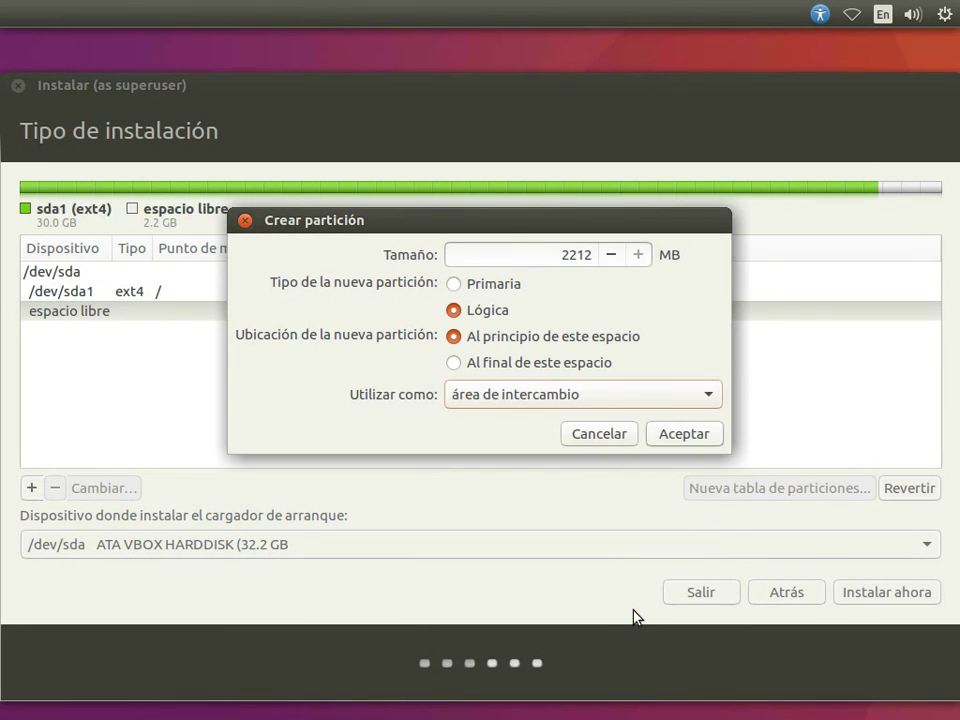
click(676, 437)
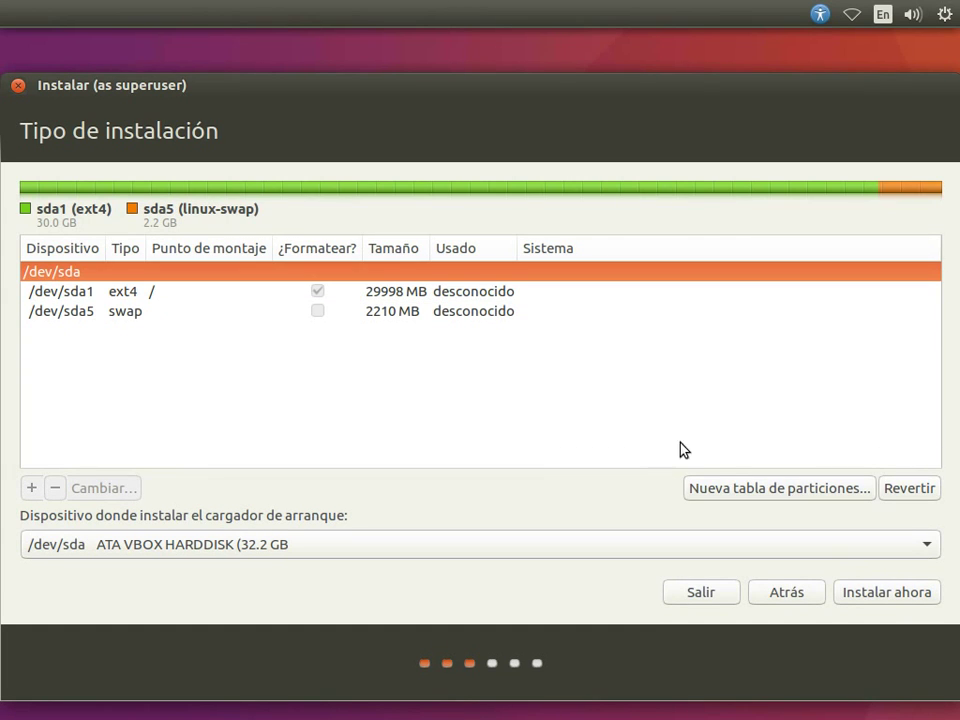
click(912, 596)
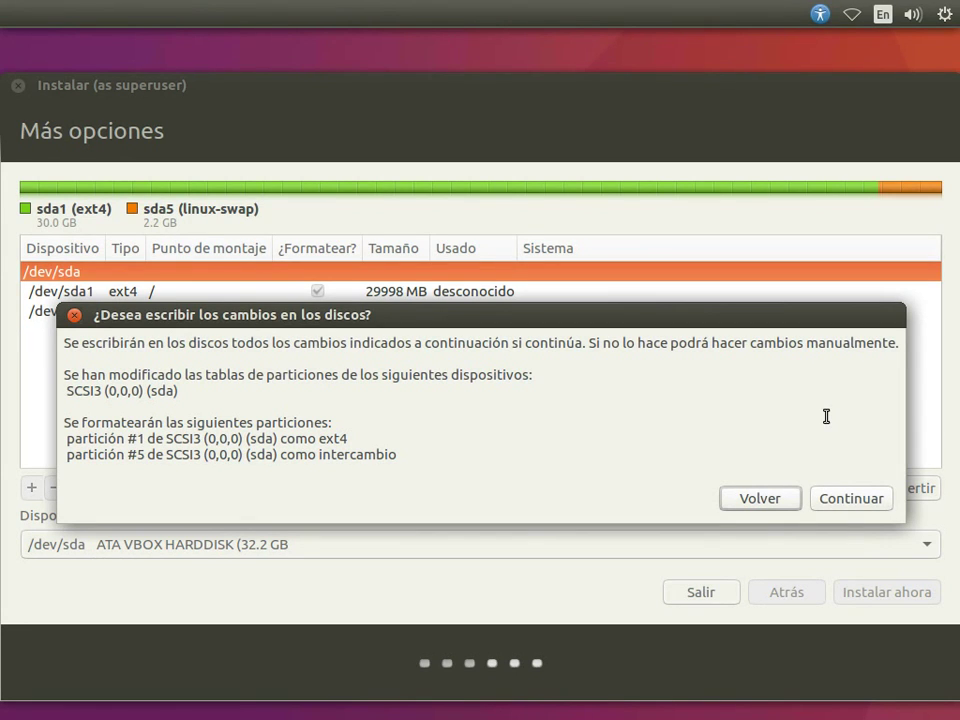
click(851, 499)
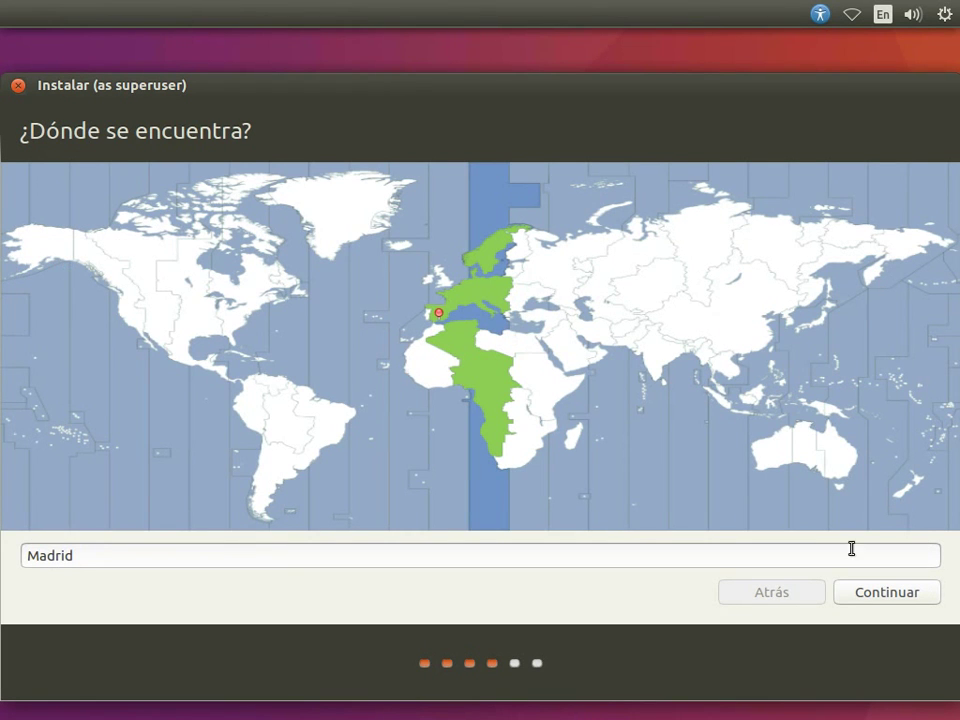
Set the location to Bogota and accept the Español (latinoamericano) keyboard layout
click(255, 388)
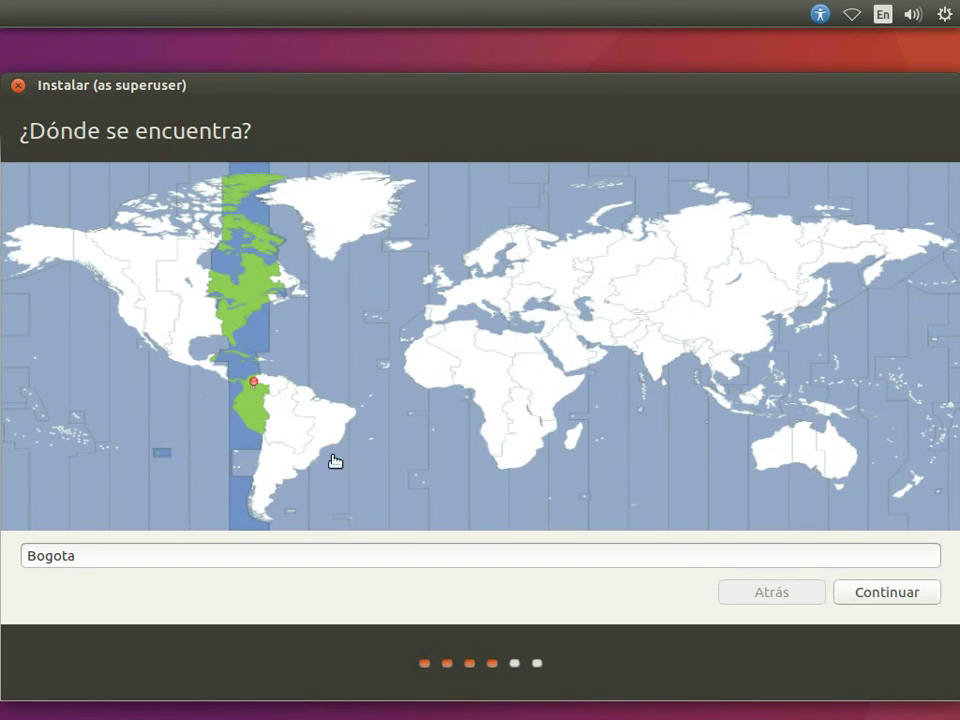
click(883, 594)
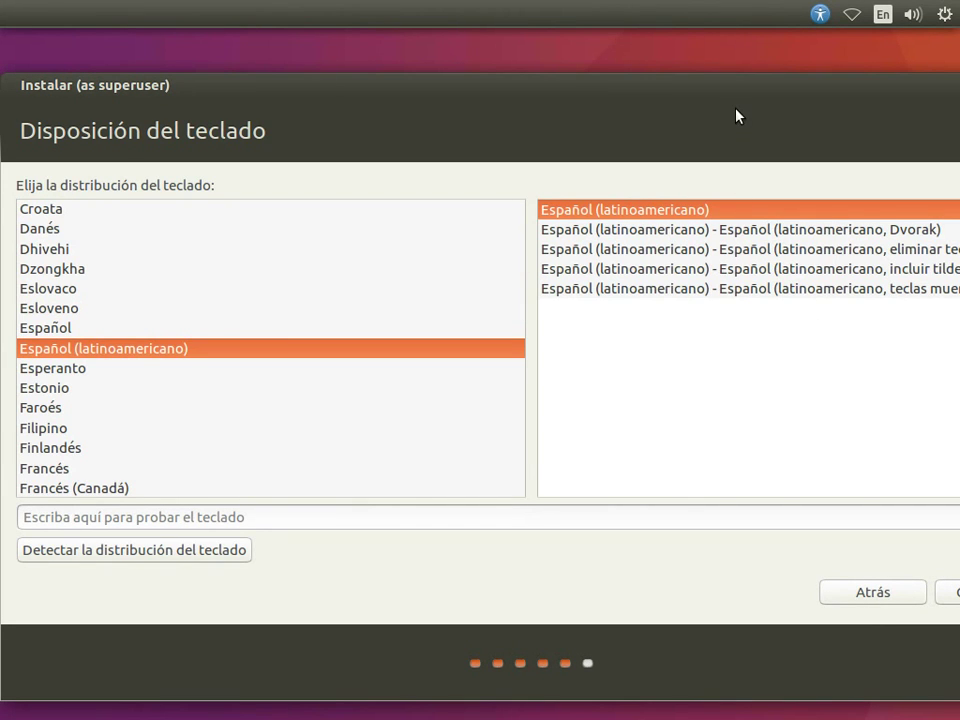
drag(733, 90, 701, 28)
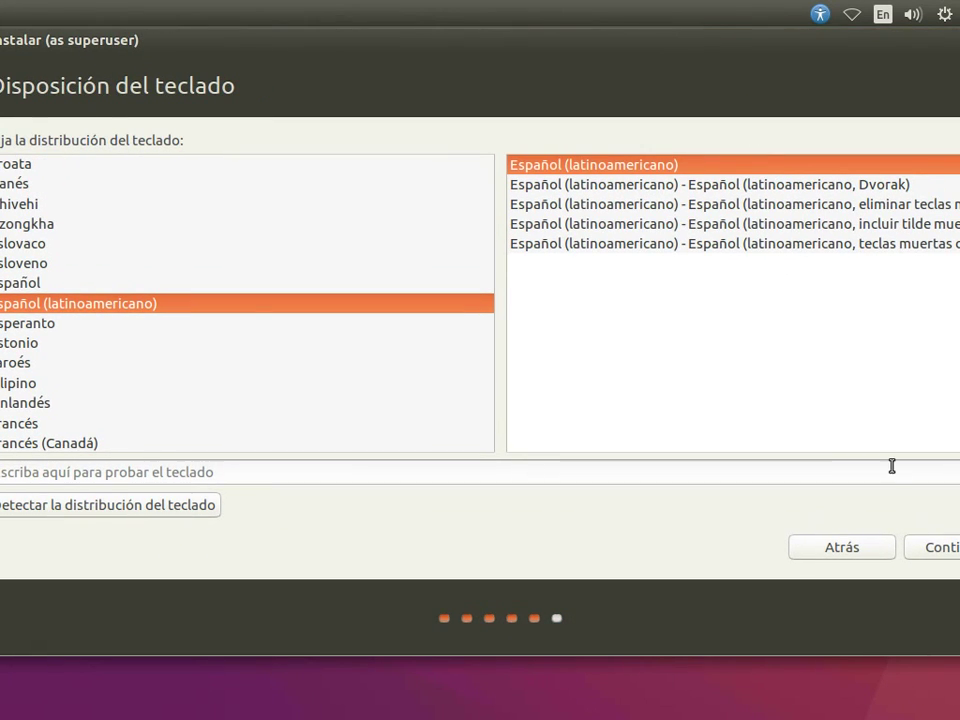
click(929, 556)
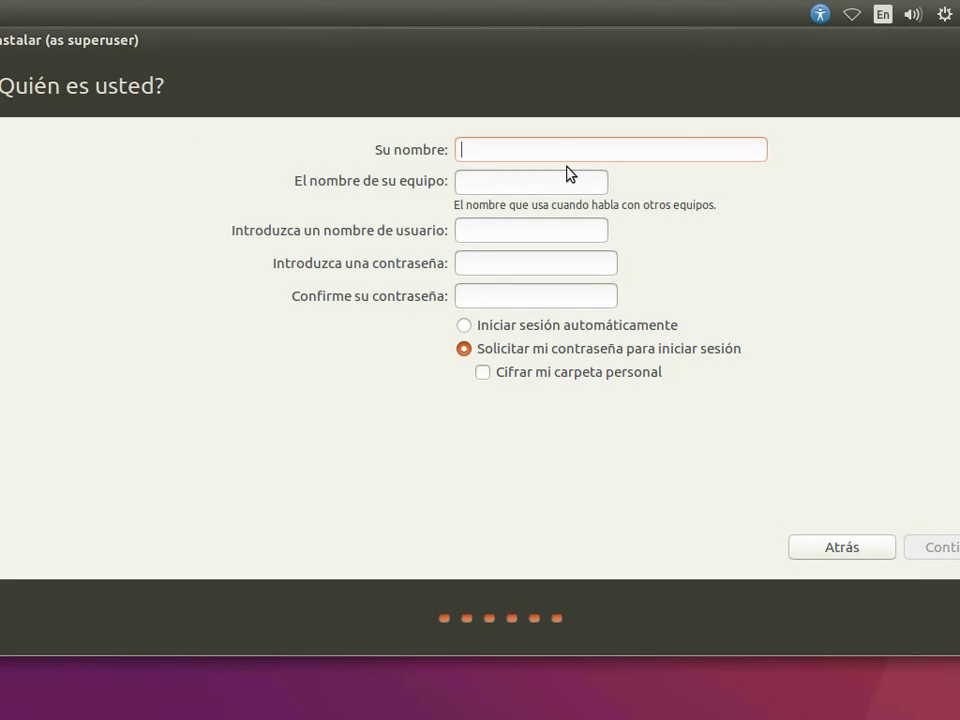
Enter grupo4 as the user's name, keeping the suggested computer name and username
text(grupo)
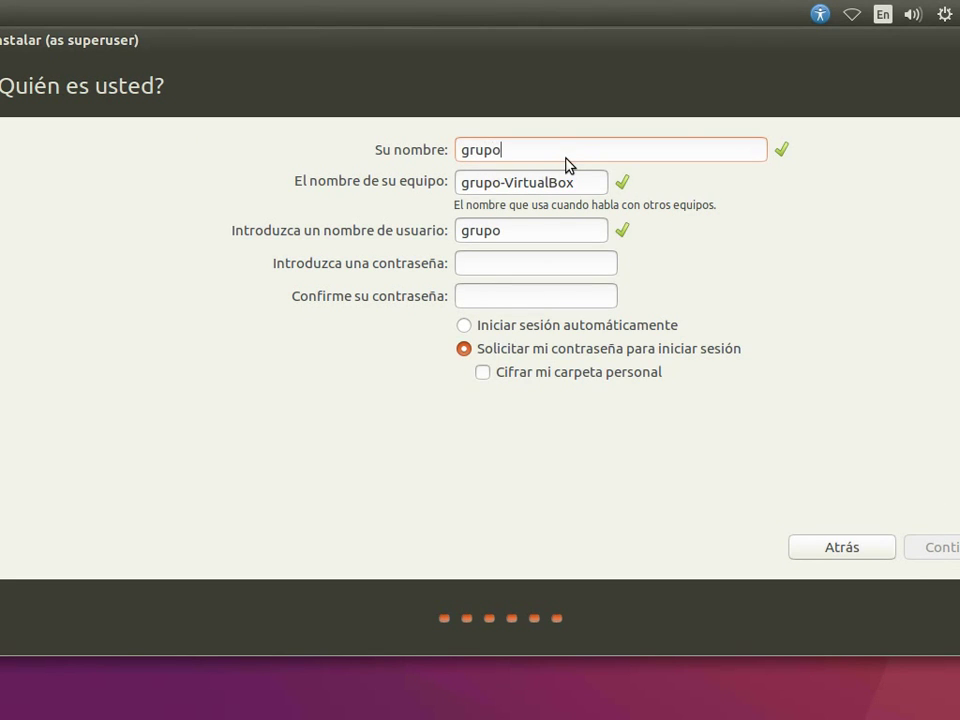
text(4)
key(Tab)
key(Tab)
key(Tab)
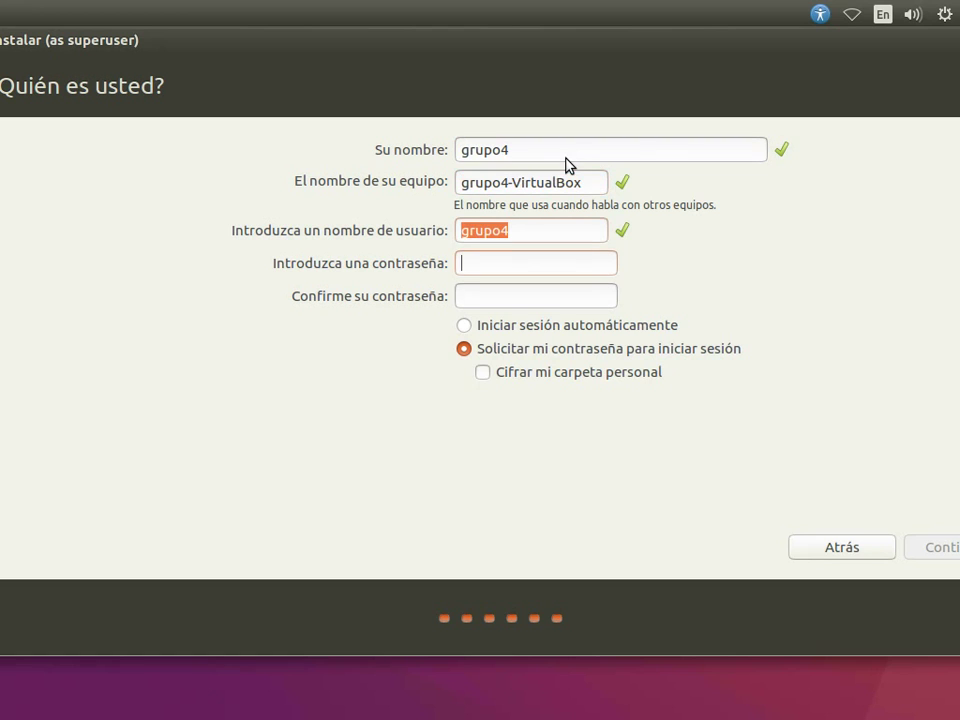
Enter and confirm the account password, and submit the user details with automatic login enabled
text(********)
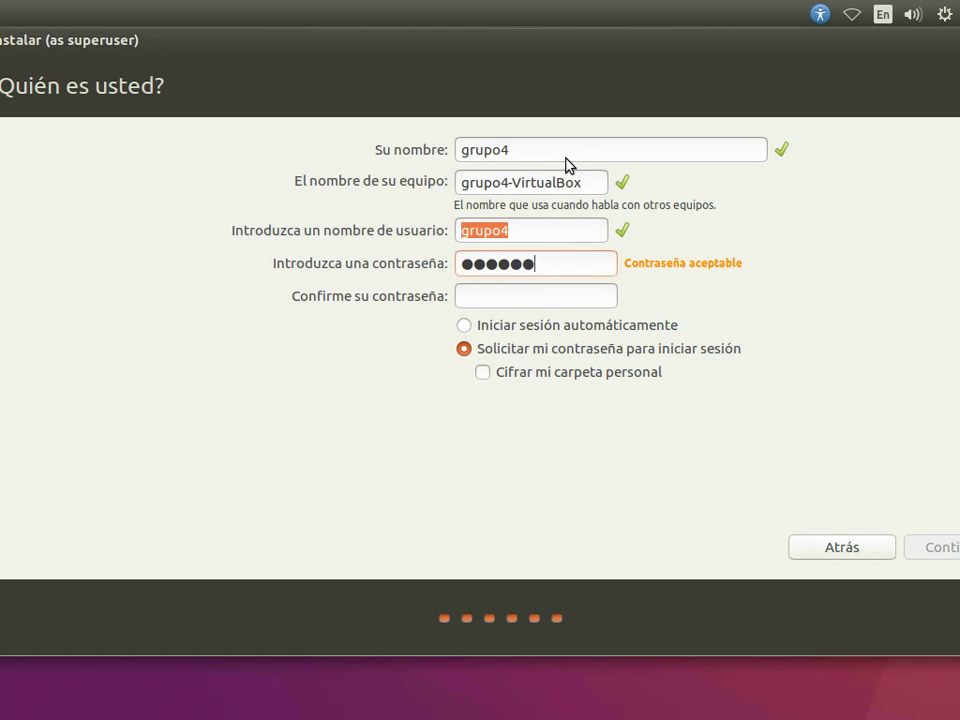
text(*)
key(Tab)
text(*****)
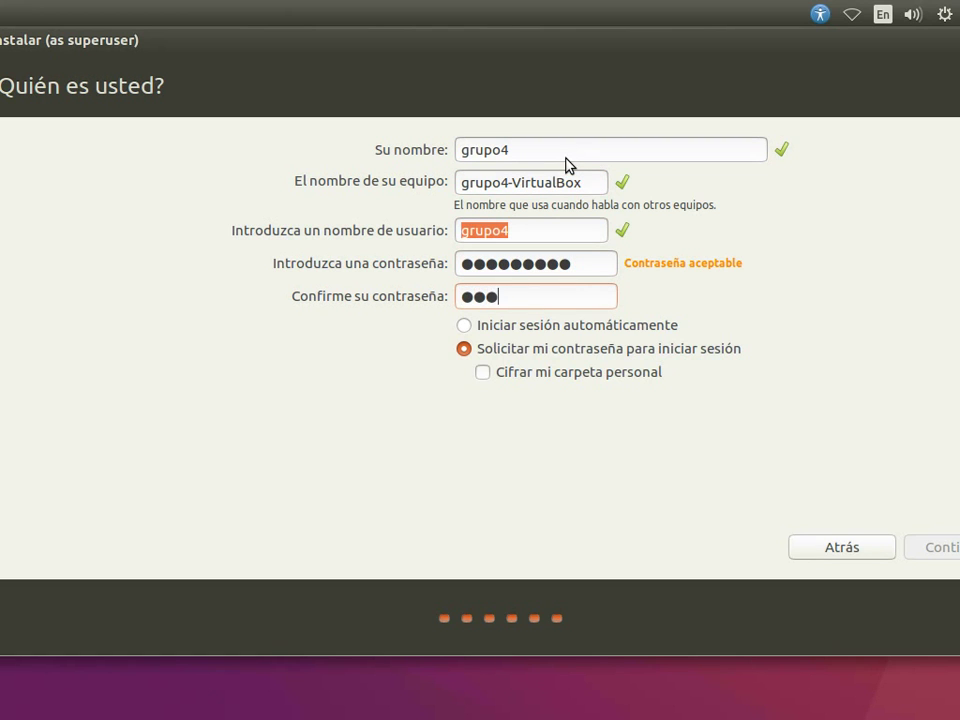
text(****)
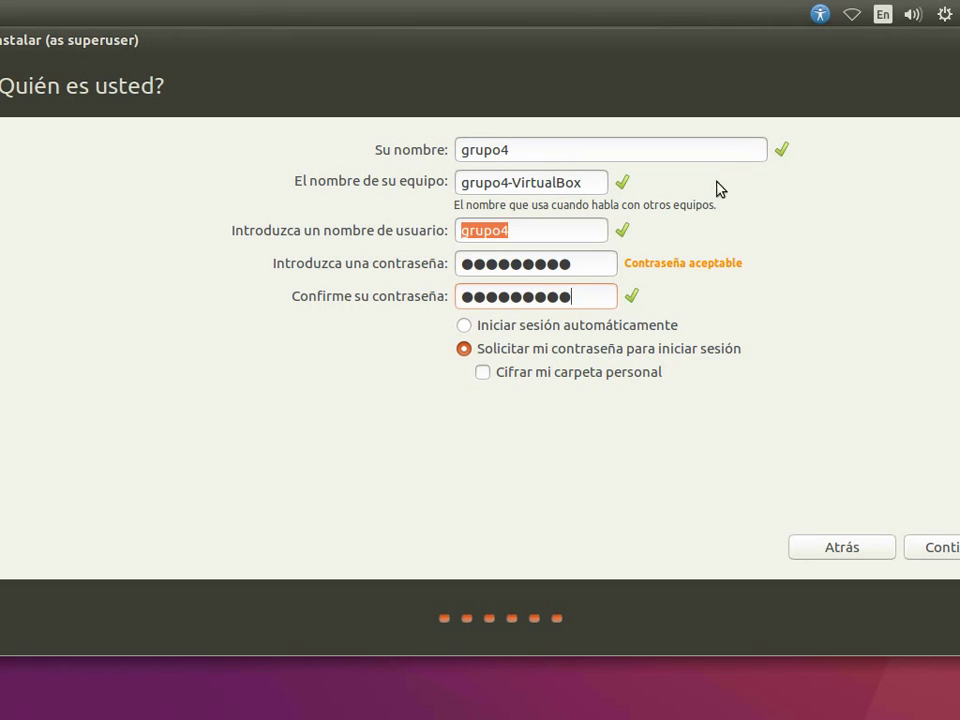
click(664, 328)
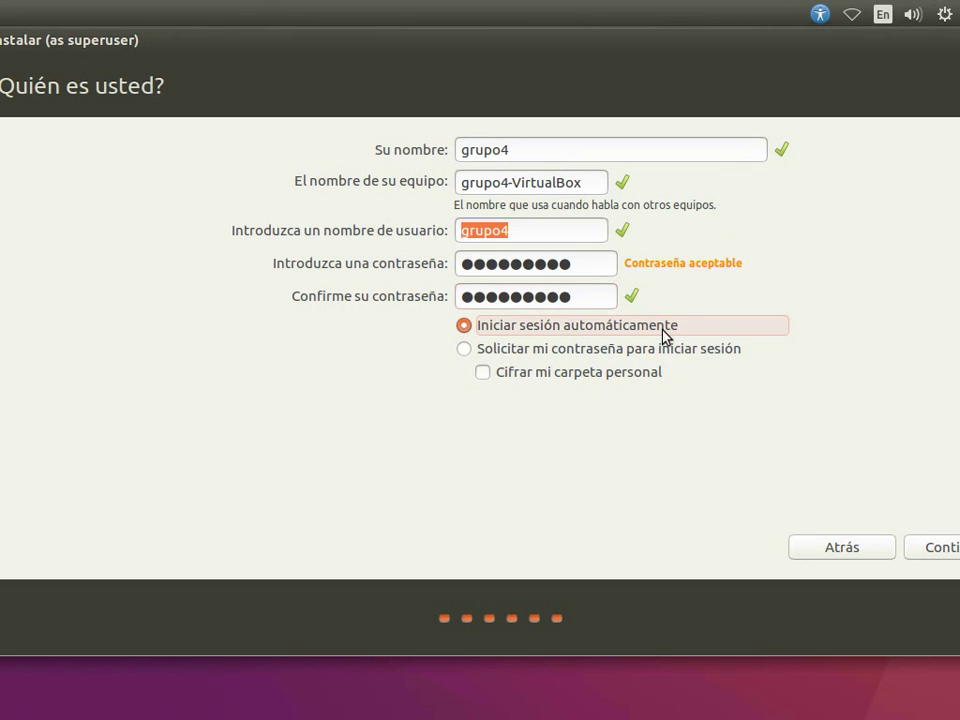
click(930, 551)
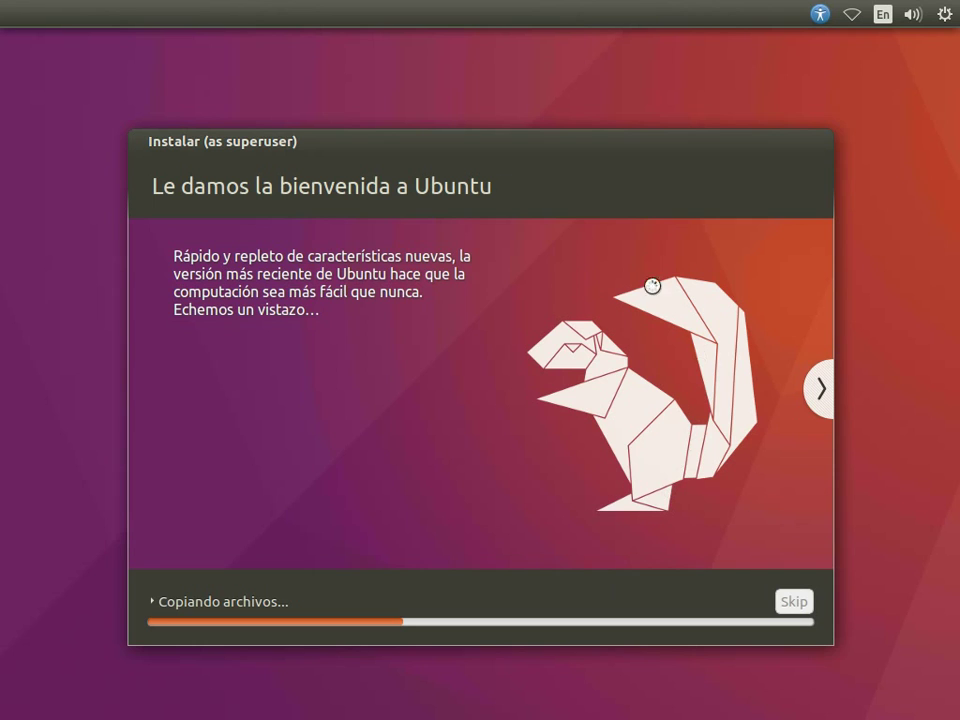
Expand the installation details, look through the log output, and collapse them again
click(167, 601)
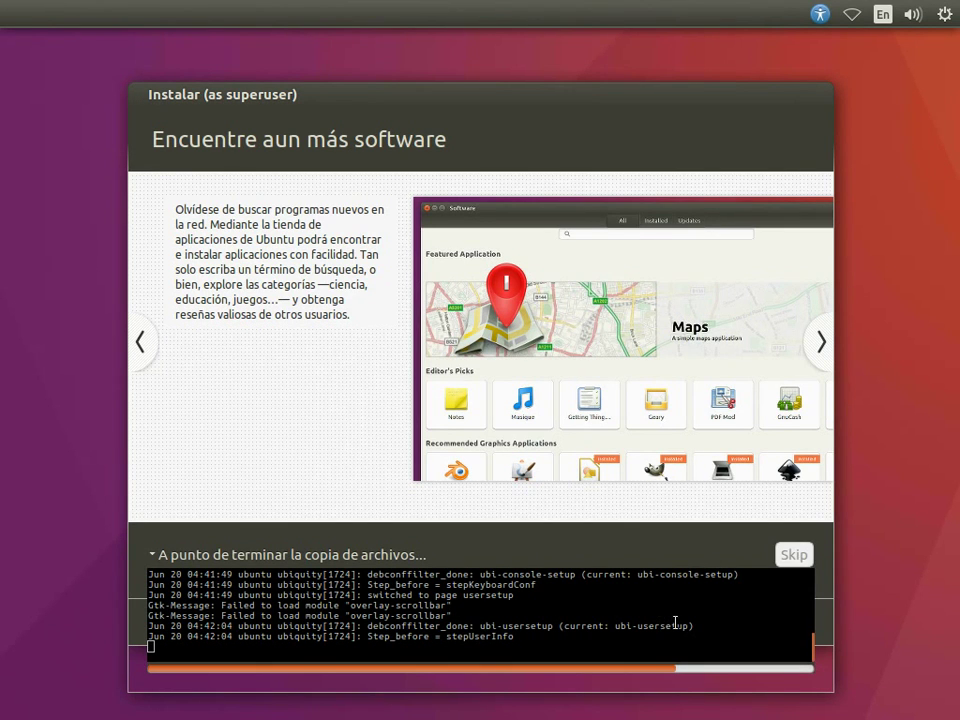
scroll(665, 622, up, 3)
scroll(675, 622, up, 2)
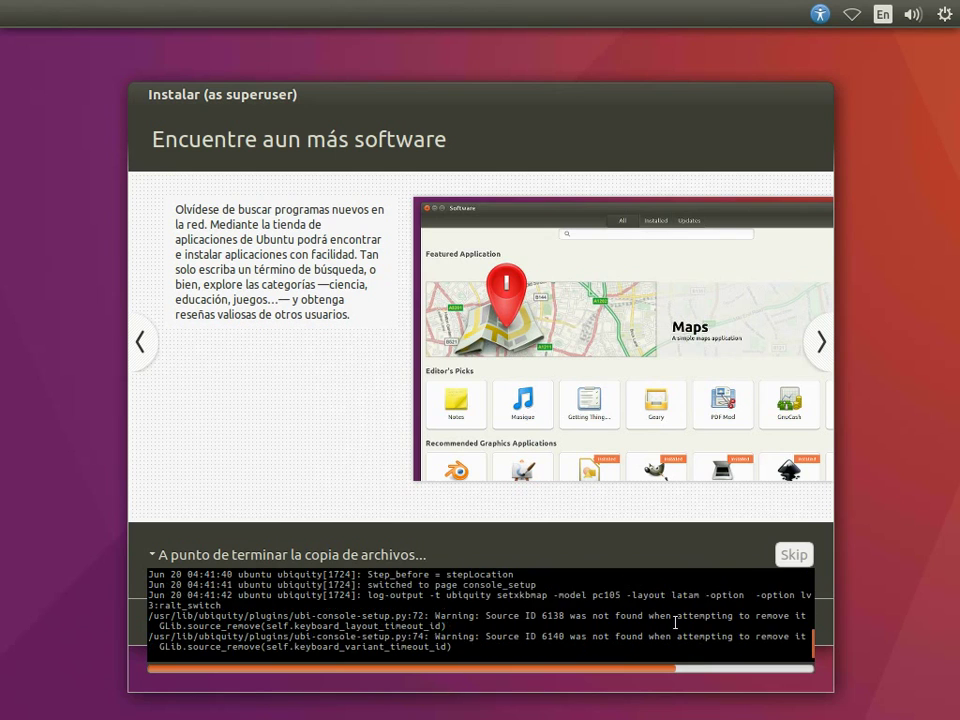
scroll(670, 610, down, 5)
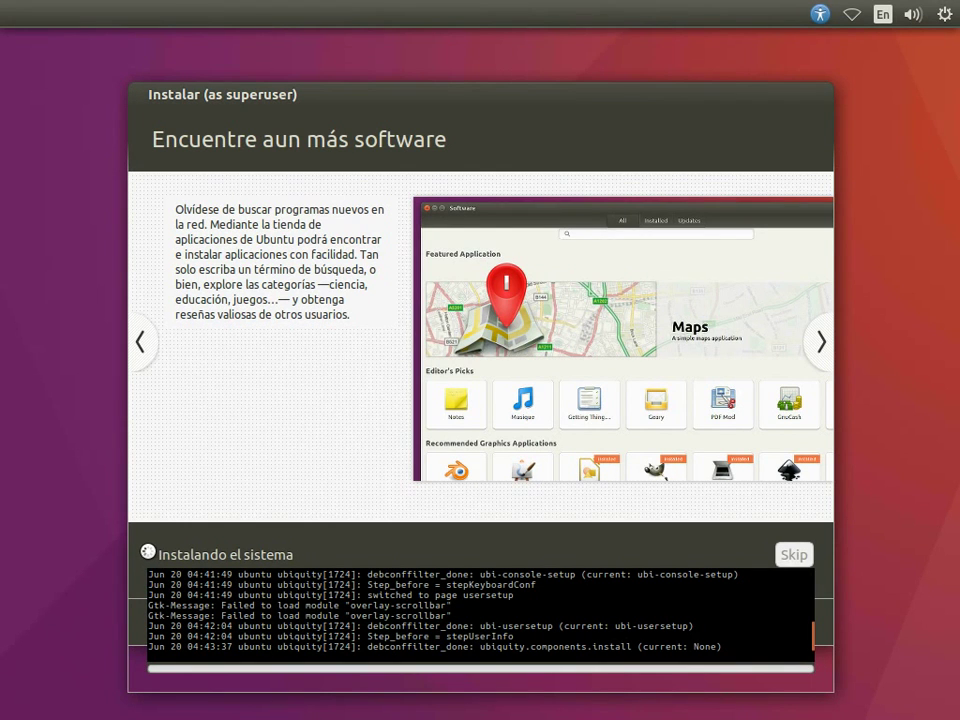
click(155, 553)
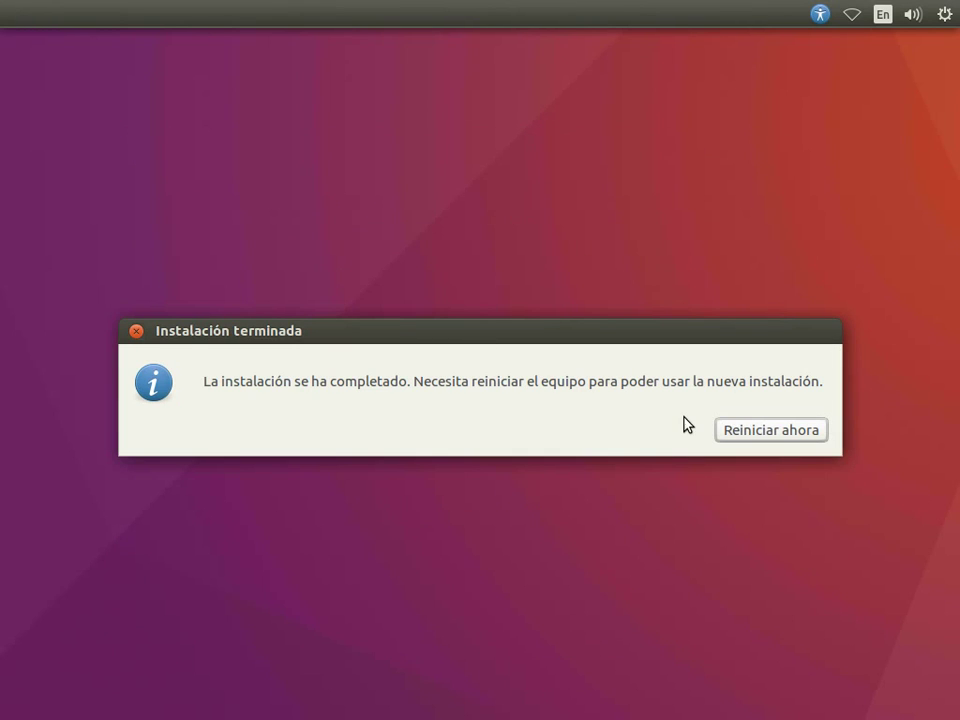
Restart the computer to finish the installation
click(751, 431)
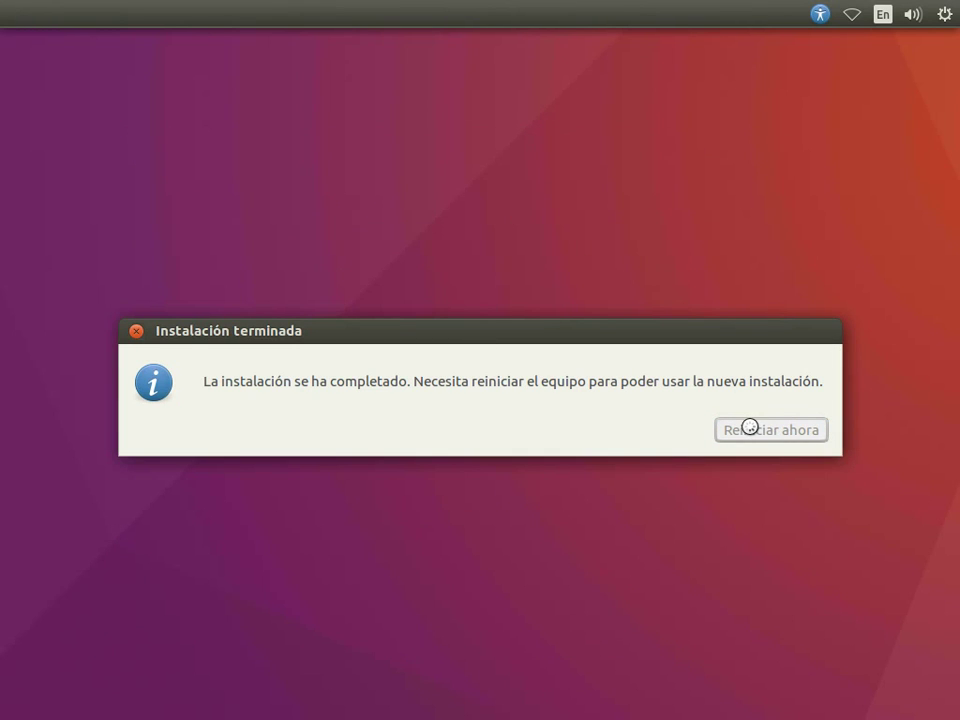